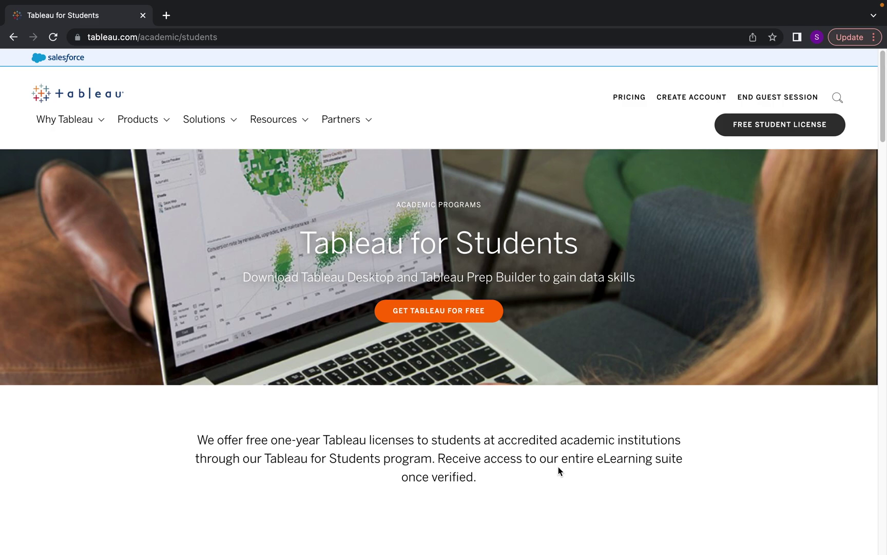
# Step: Open the student license request form and set the country to India
pyautogui.click(454, 319)
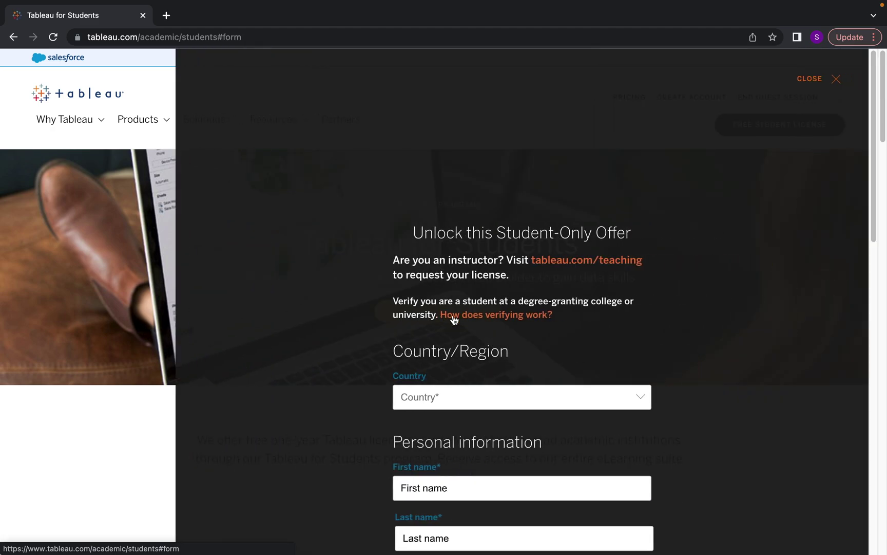
pyautogui.click(419, 403)
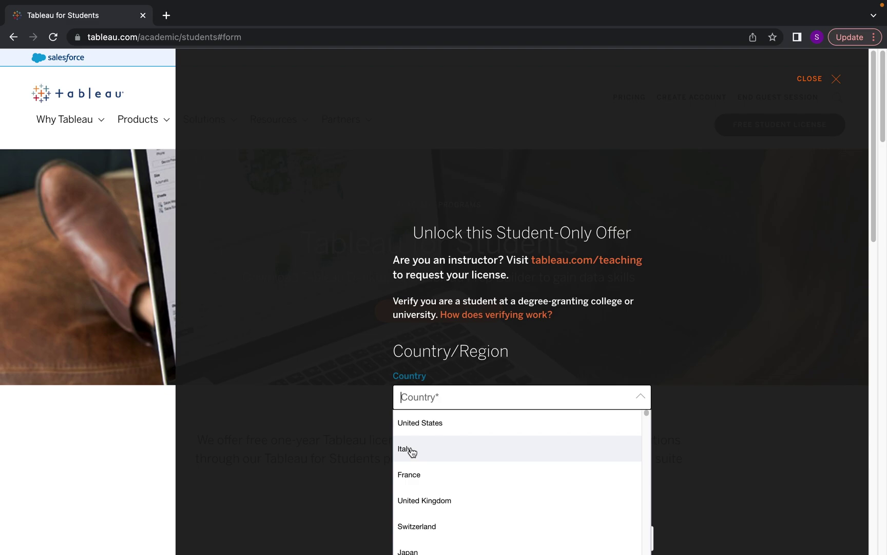
pyautogui.write('ind')
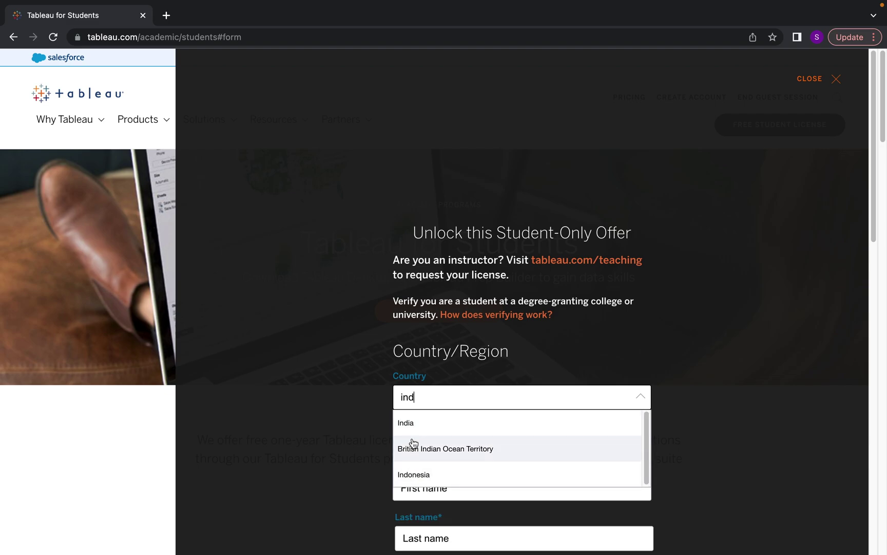
pyautogui.click(412, 428)
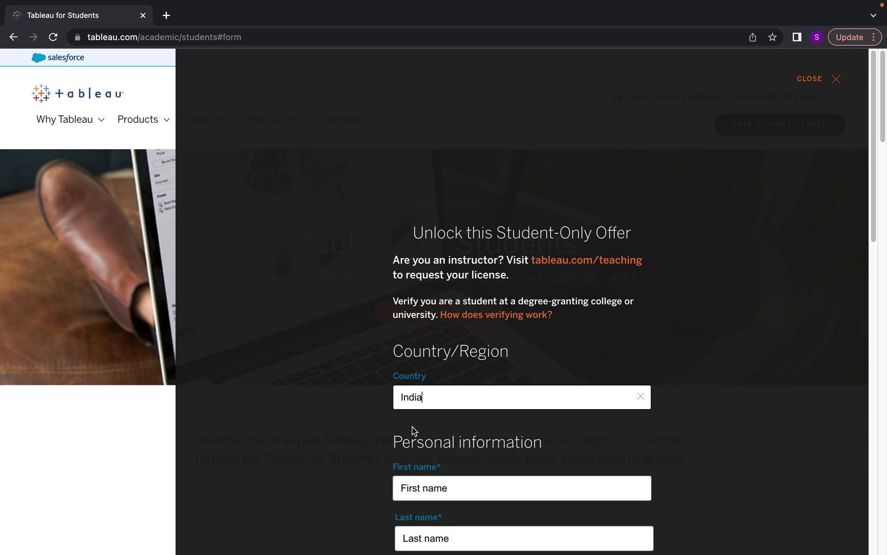
pyautogui.click(875, 330)
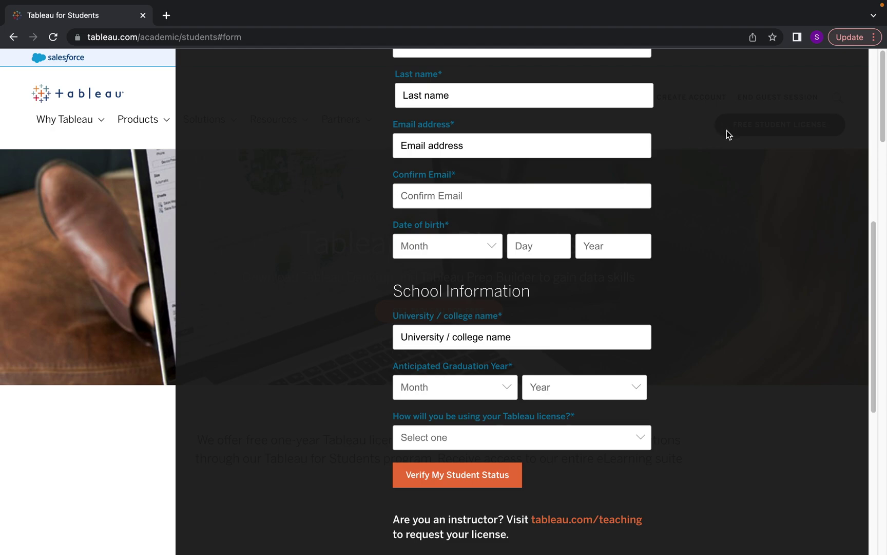
pyautogui.scroll(3, 726, 129)
pyautogui.click(548, 159)
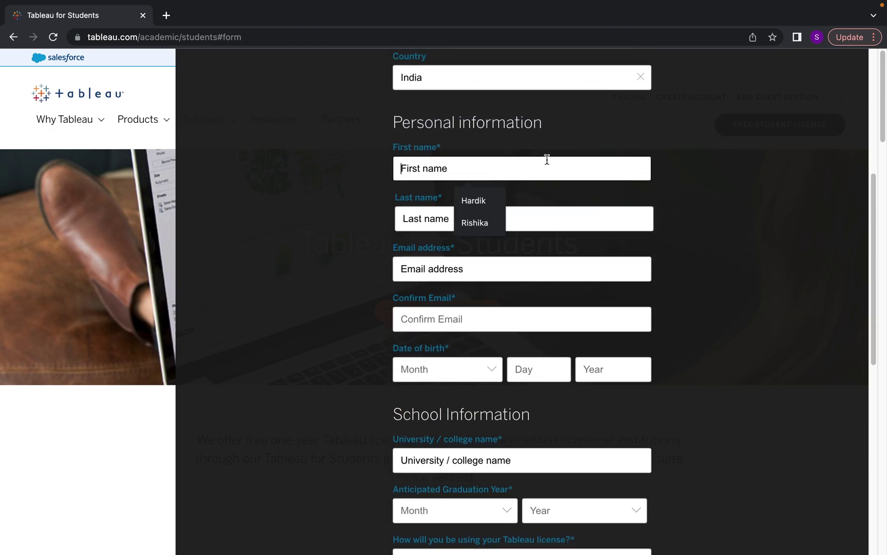
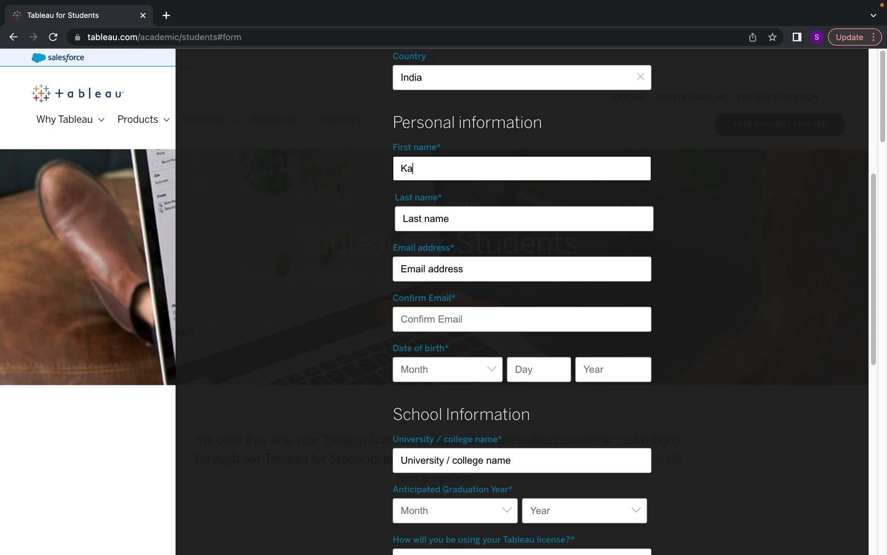
pyautogui.click(440, 222)
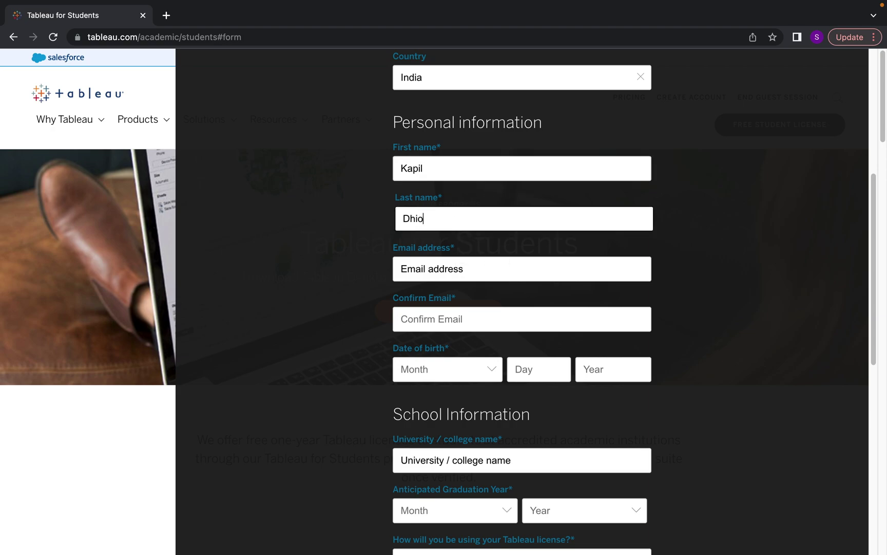
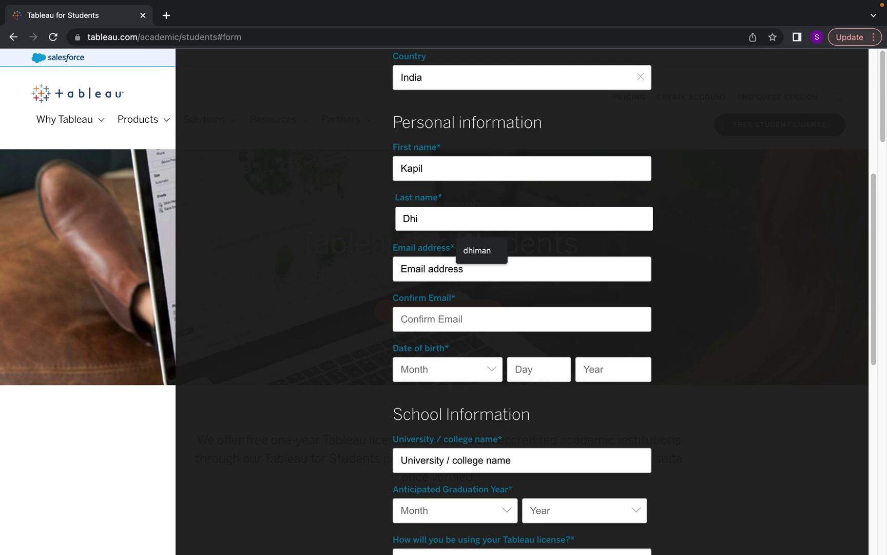
pyautogui.write('man')
pyautogui.click(421, 263)
pyautogui.write('jhd')
pyautogui.press('BackSpace')
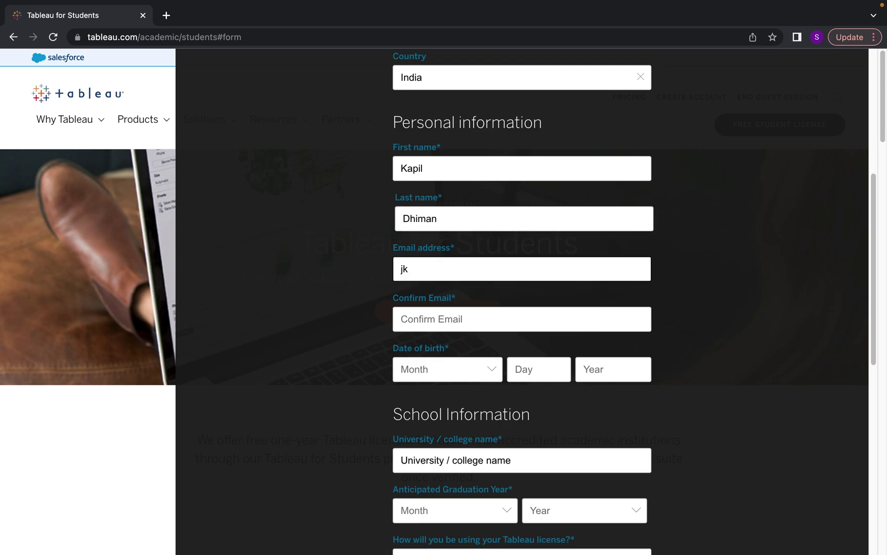
pyautogui.press('BackSpace')
pyautogui.press('BackSpace')
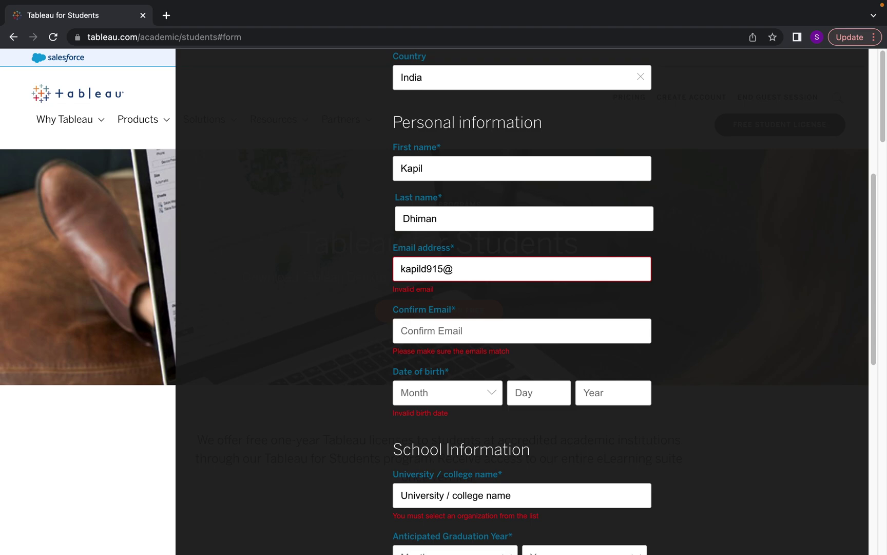
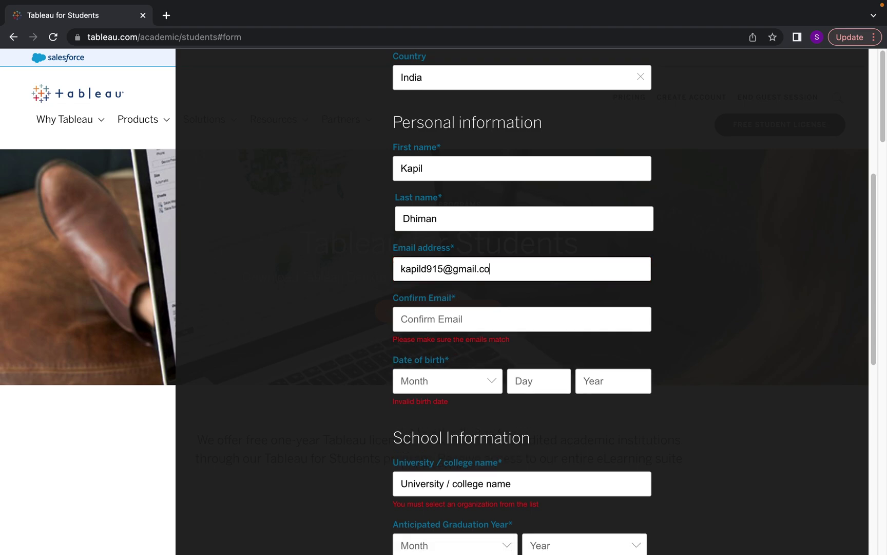
pyautogui.click(405, 317)
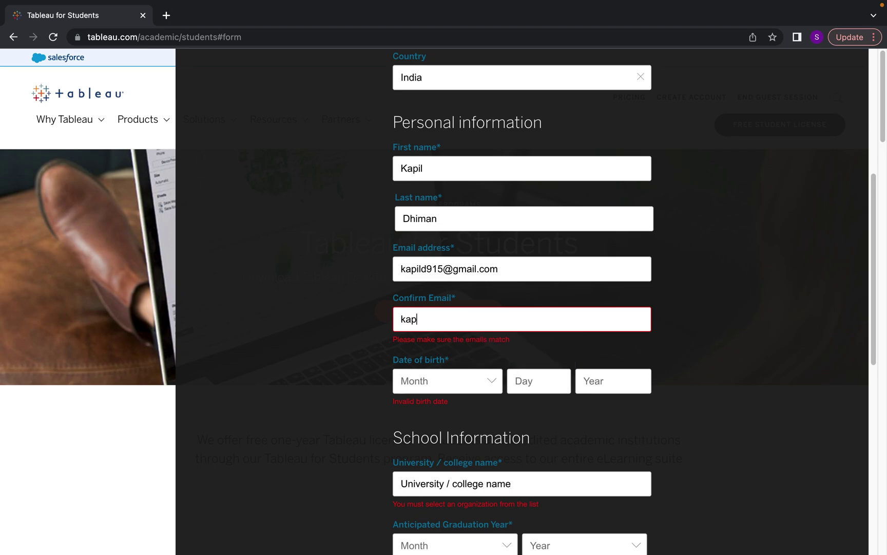
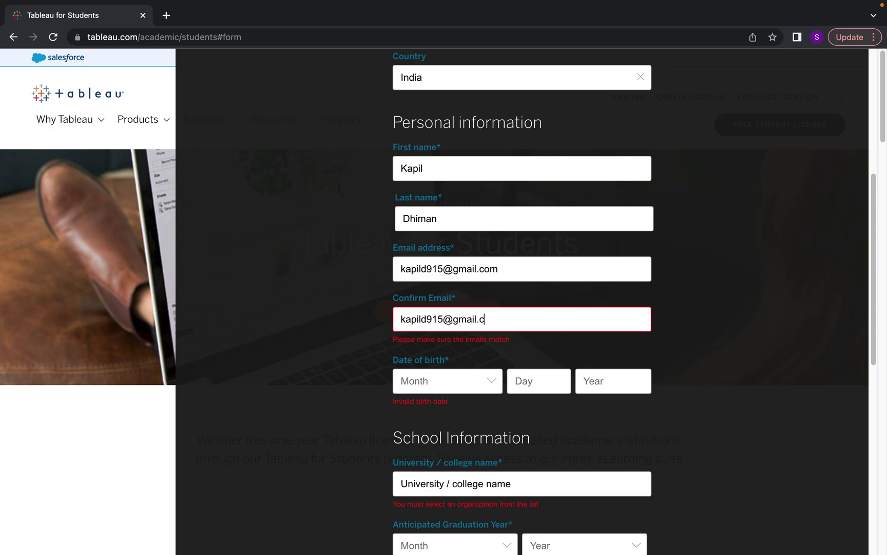
pyautogui.click(445, 390)
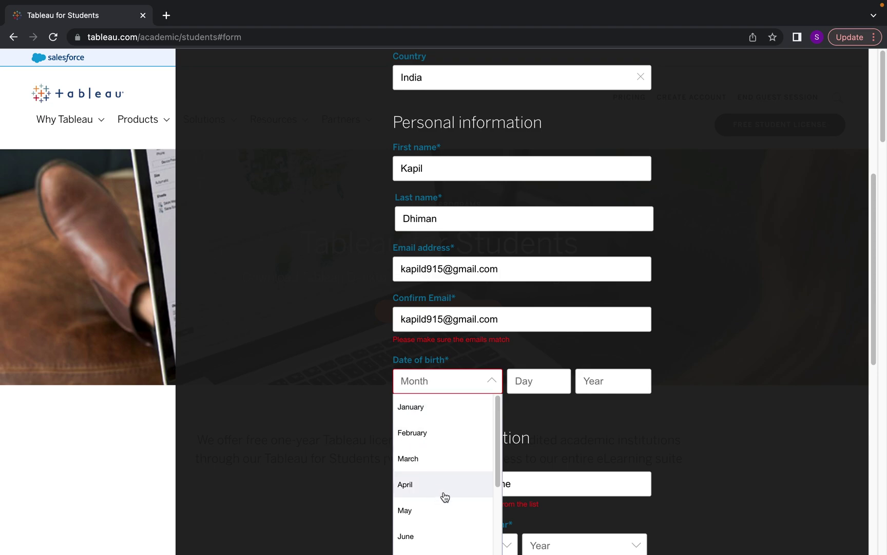
pyautogui.click(439, 465)
pyautogui.click(527, 389)
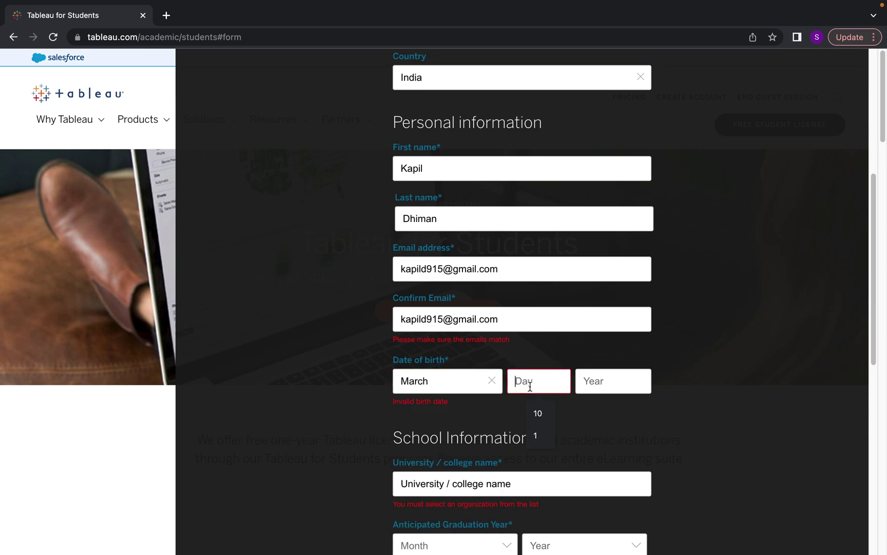
pyautogui.click(537, 411)
pyautogui.click(611, 387)
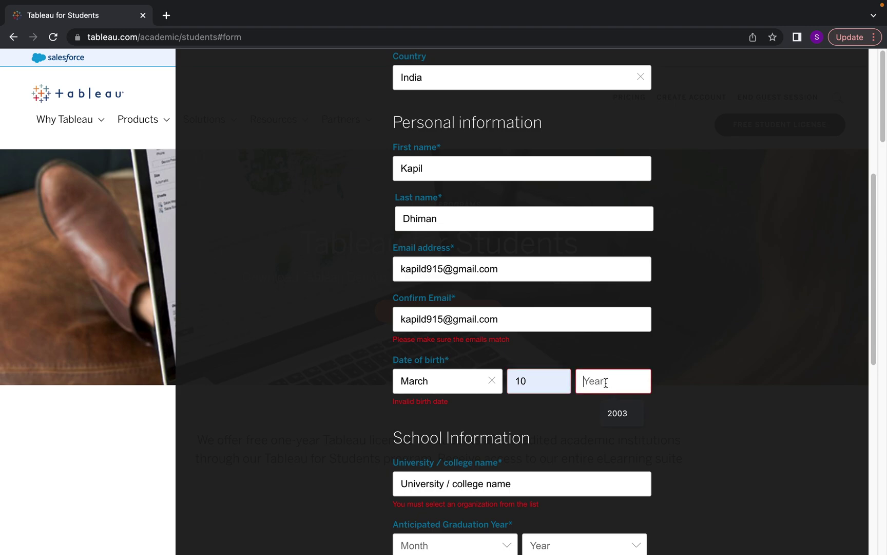
pyautogui.click(618, 411)
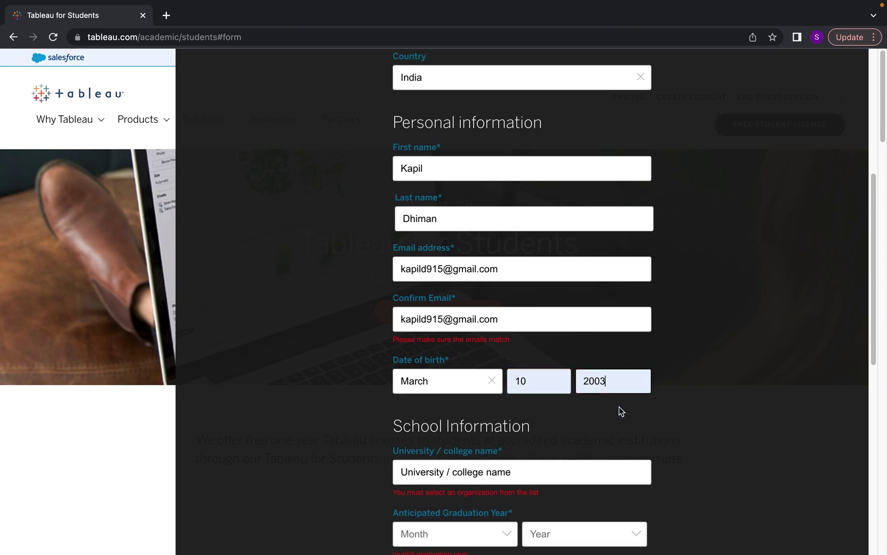
# Step: Choose Delhi University (New Delhi) as the college from the 'delhi' suggestions
pyautogui.scroll(-1, 372, 427)
pyautogui.scroll(-2, 373, 427)
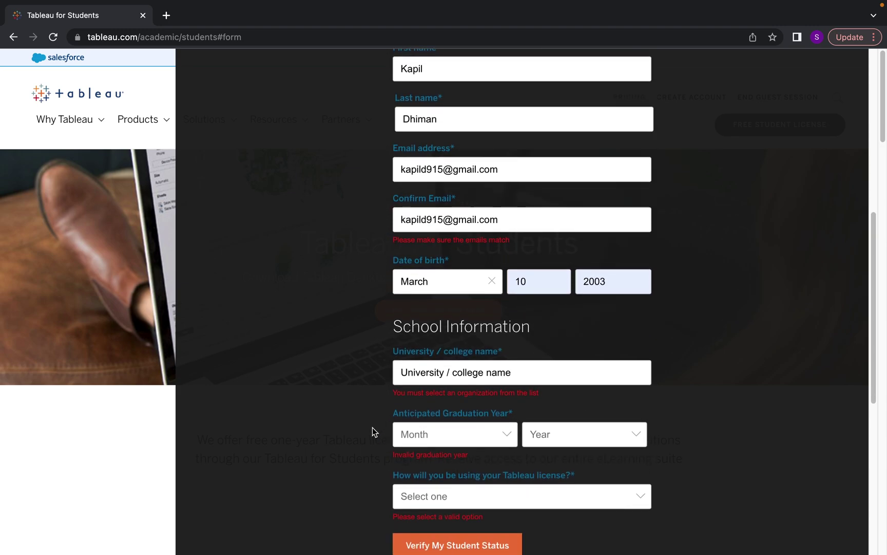
pyautogui.scroll(-1, 372, 427)
pyautogui.click(471, 324)
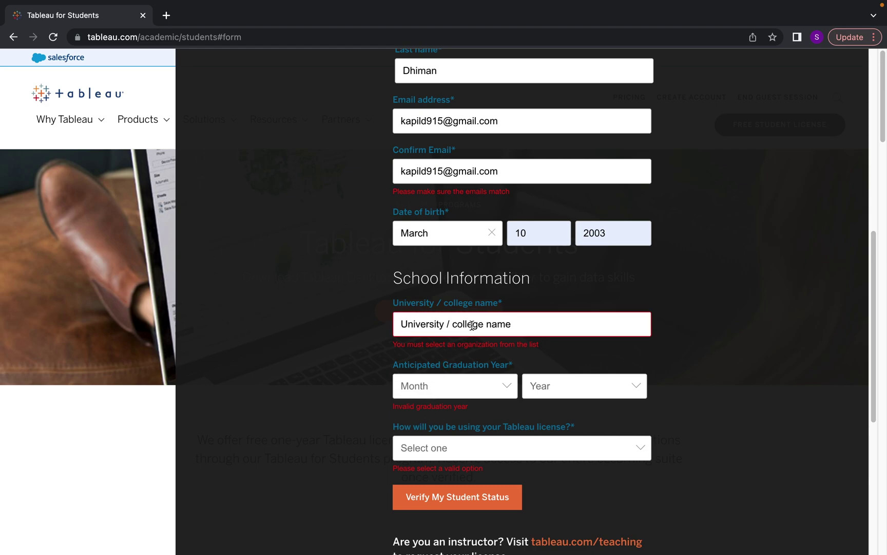
pyautogui.write('d')
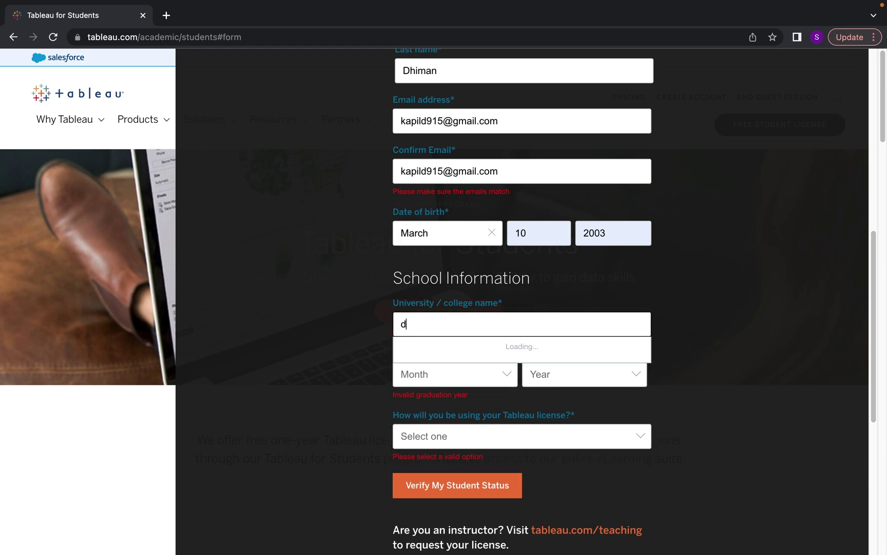
pyautogui.write('elhi')
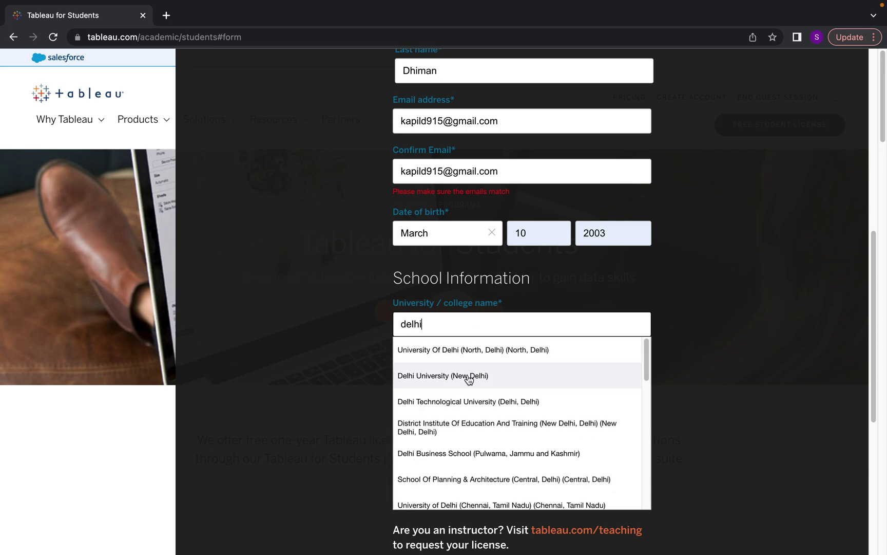
pyautogui.click(468, 376)
# Step: Set graduation to April 2025 and license use to 'Learning on own'
pyautogui.click(476, 375)
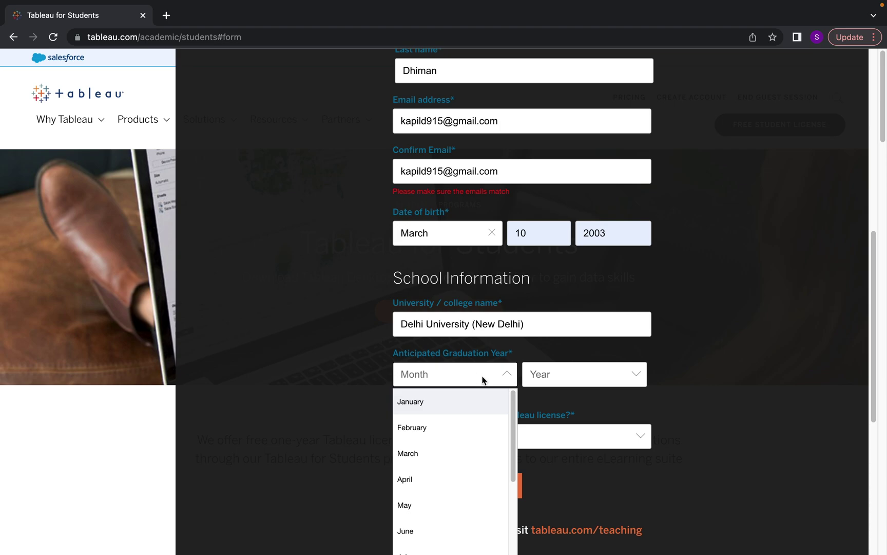
pyautogui.click(518, 498)
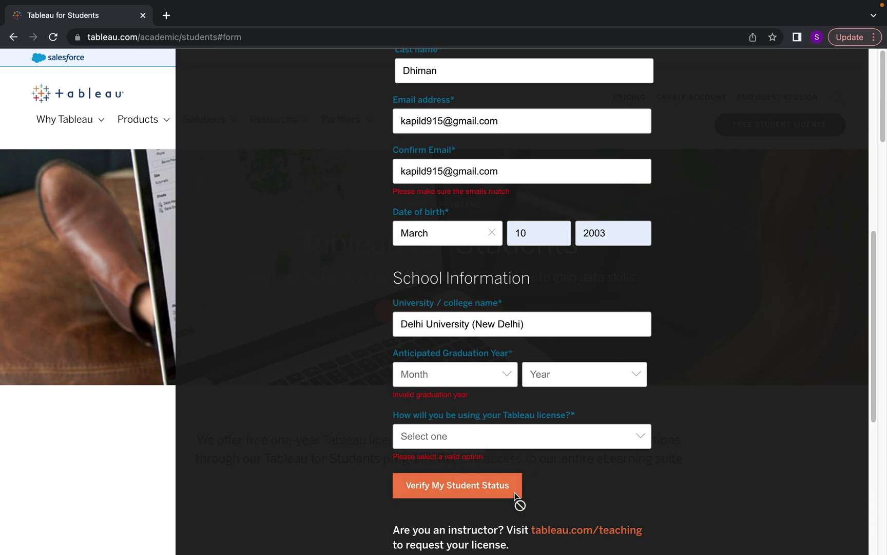
pyautogui.click(504, 380)
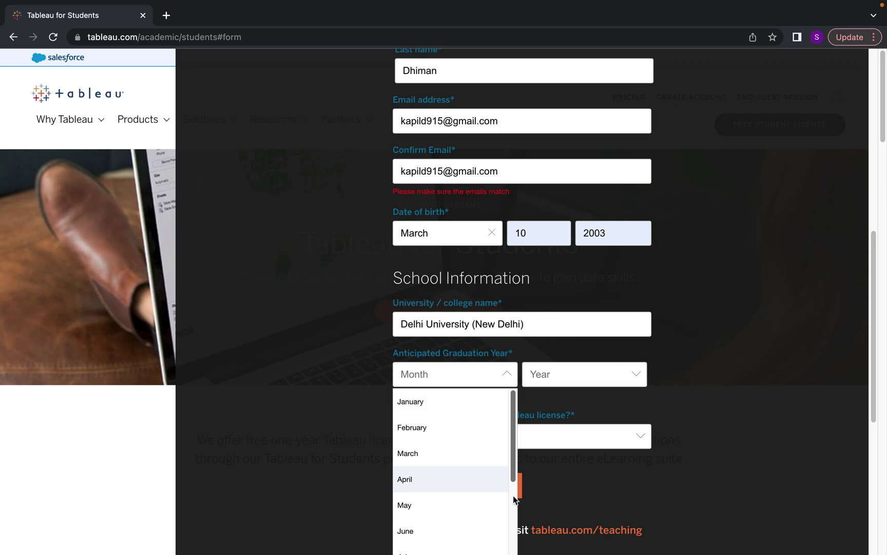
pyautogui.click(462, 479)
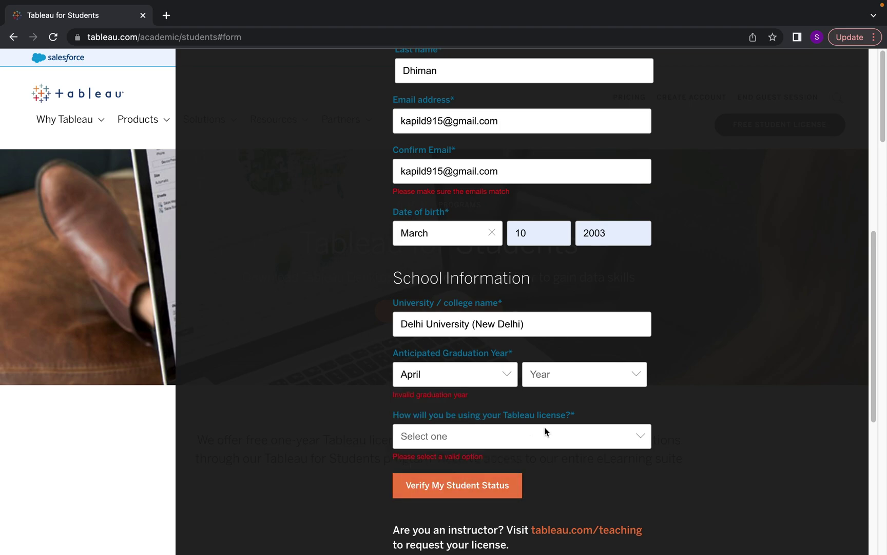
pyautogui.click(567, 381)
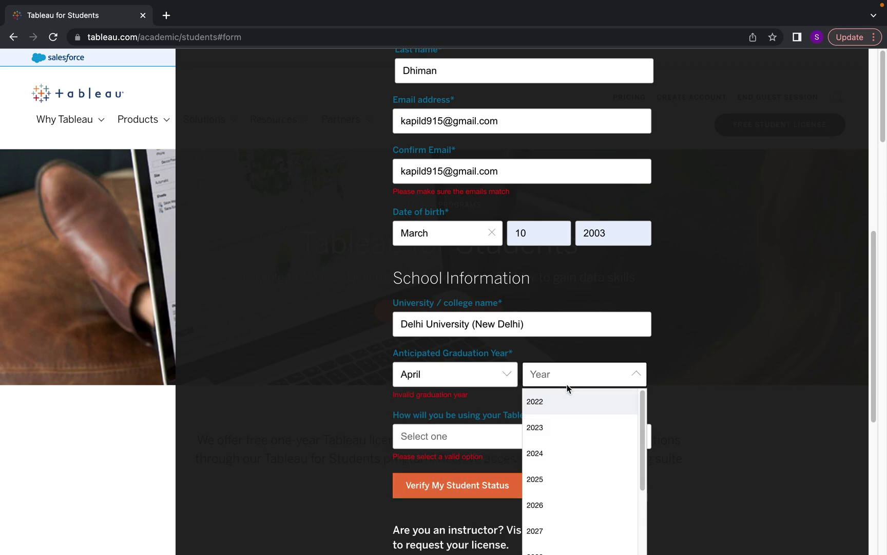
pyautogui.click(554, 484)
pyautogui.click(539, 435)
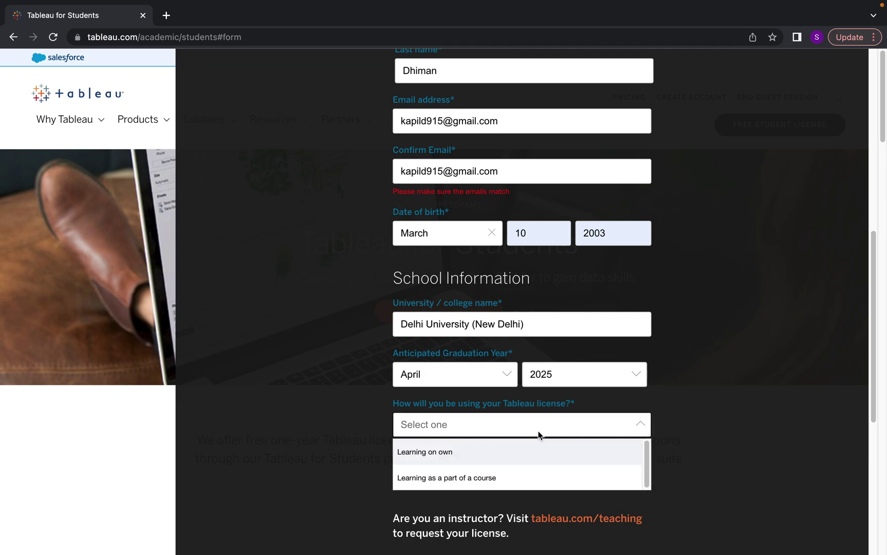
pyautogui.click(469, 463)
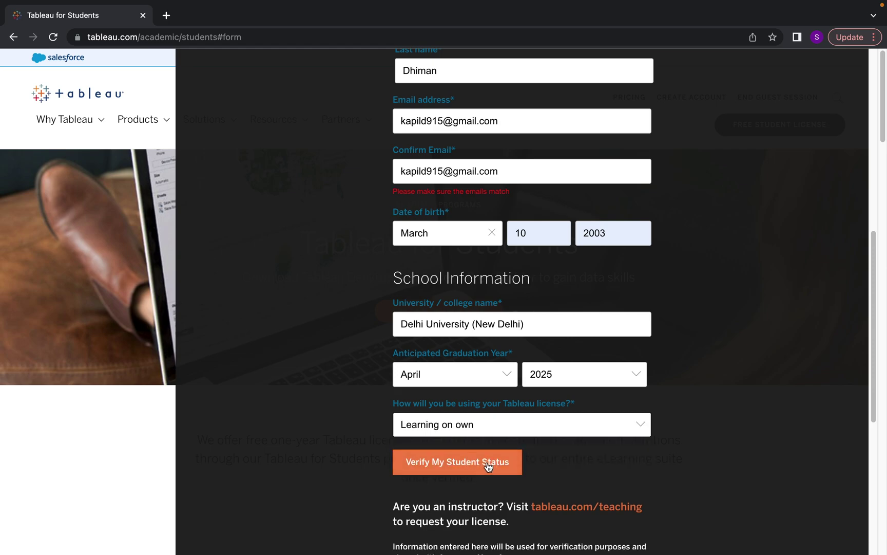
# Step: Submit the student details, then choose Upload Proof of Enrollment back on the Tableau tab
pyautogui.click(487, 466)
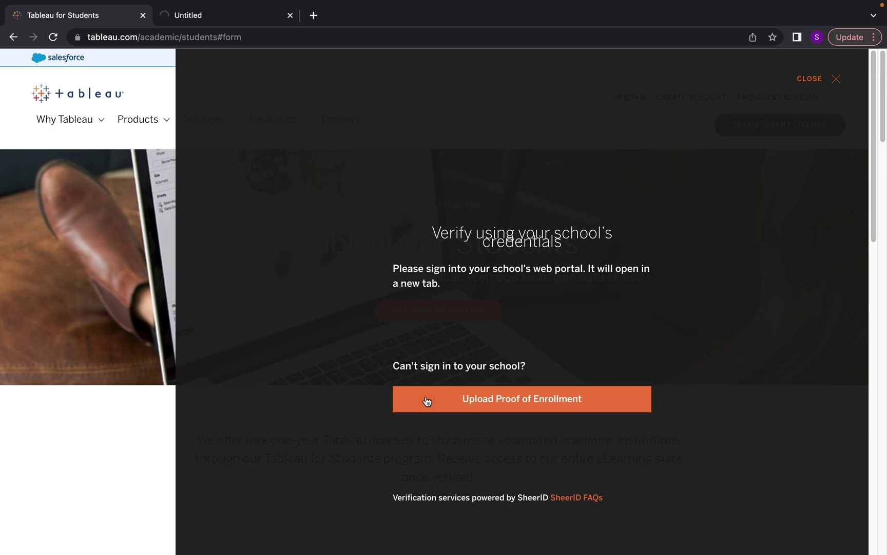
pyautogui.click(227, 12)
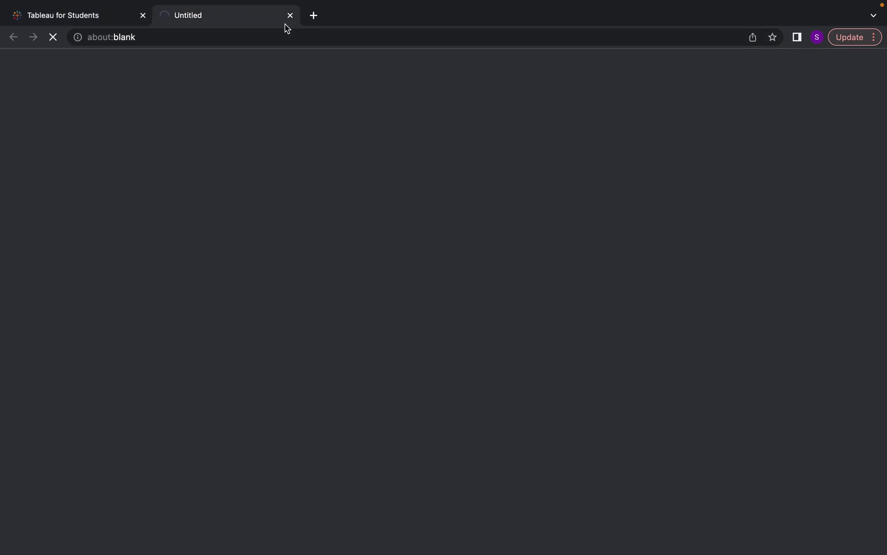
pyautogui.click(90, 18)
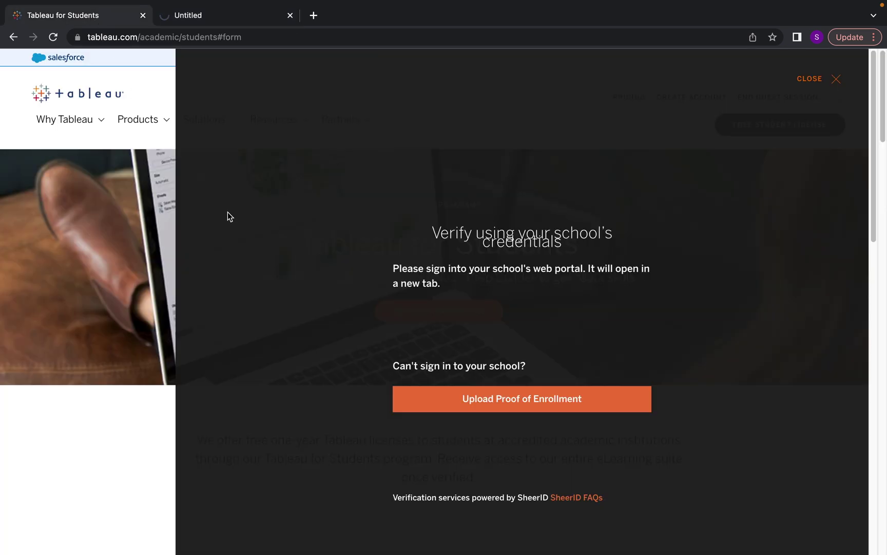
pyautogui.click(551, 403)
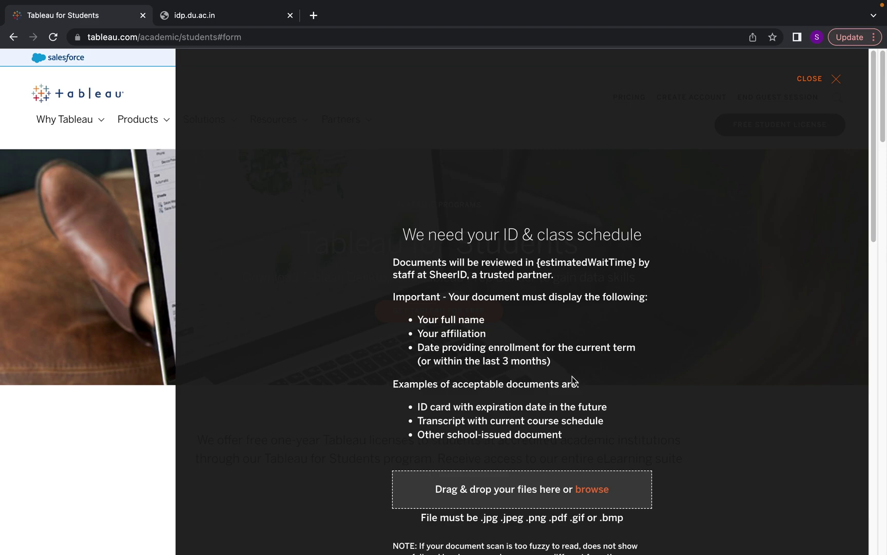
# Step: Attach IMG-20220828-WA0000.jpg from Downloads as the ID document
pyautogui.scroll(-2, 519, 380)
pyautogui.scroll(-2, 518, 380)
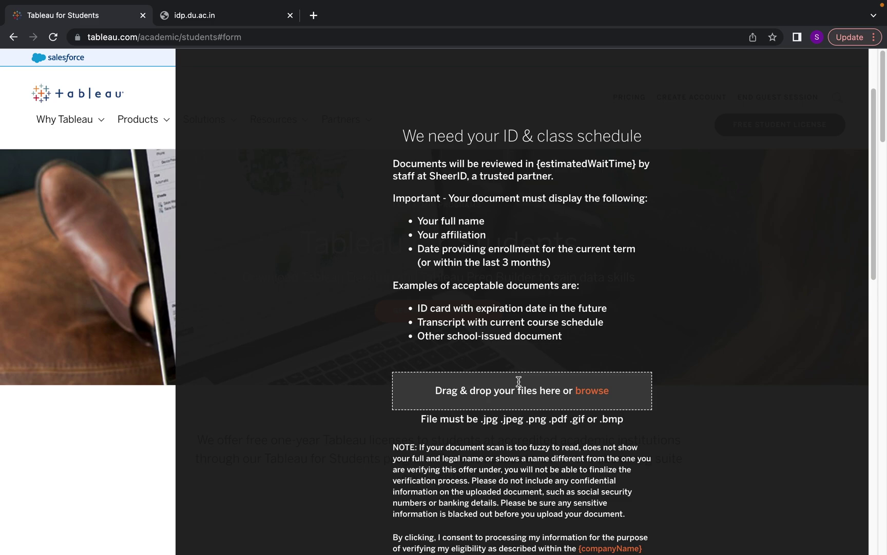
pyautogui.click(593, 391)
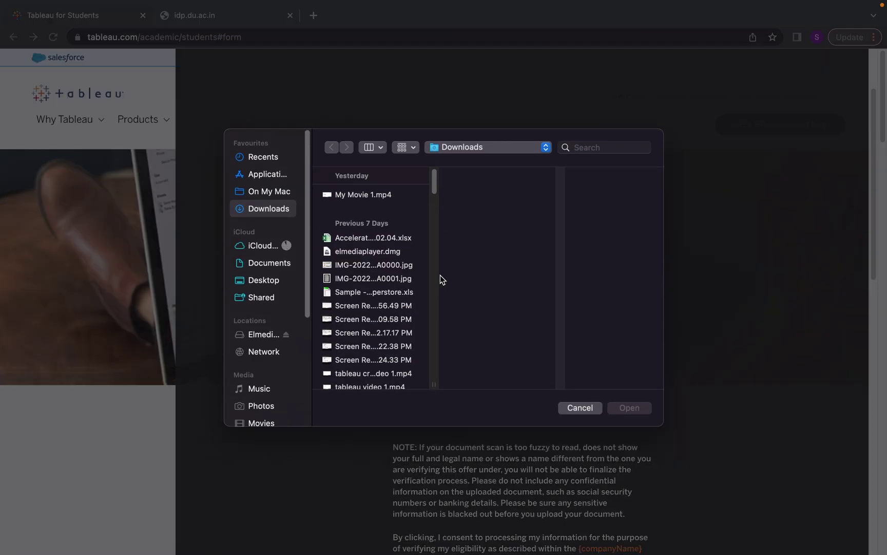
pyautogui.click(589, 407)
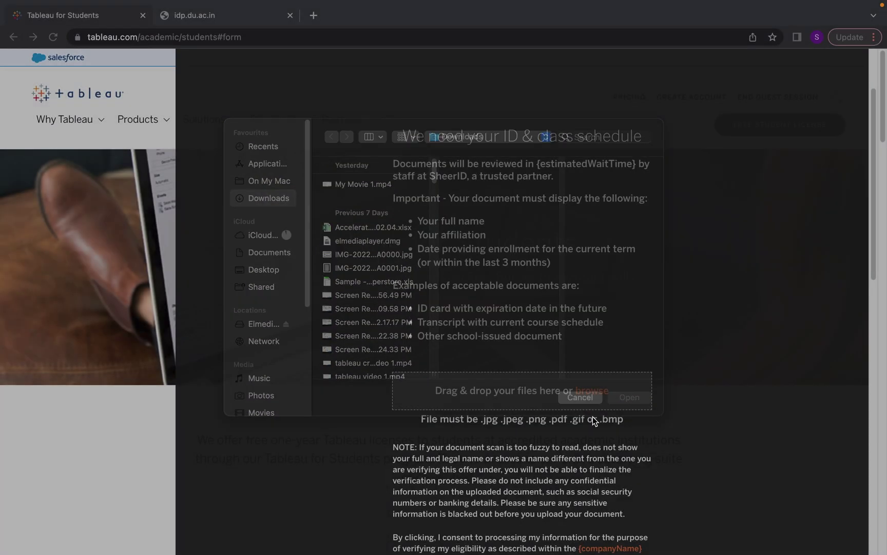
pyautogui.scroll(-1, 545, 359)
pyautogui.scroll(-1, 546, 356)
pyautogui.scroll(-3, 545, 356)
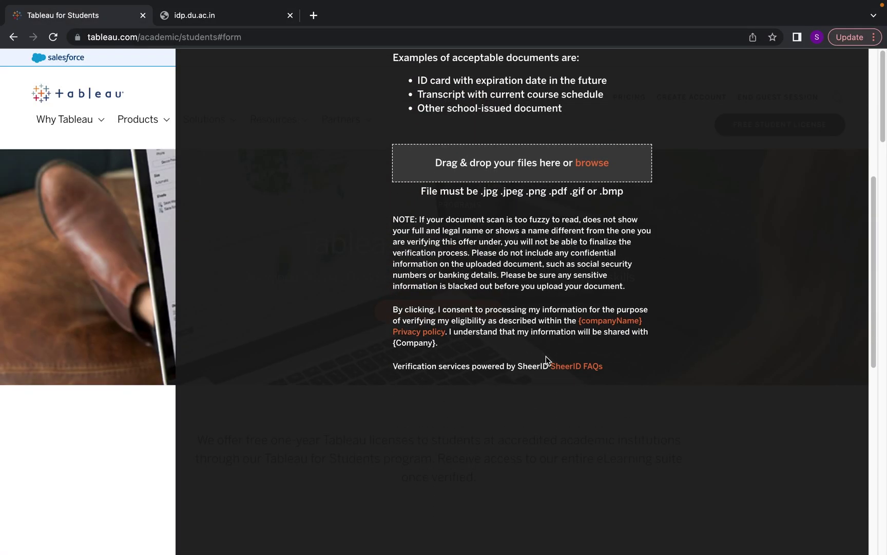
pyautogui.scroll(-3, 545, 355)
pyautogui.scroll(-1, 545, 356)
pyautogui.scroll(1, 546, 356)
pyautogui.scroll(3, 545, 356)
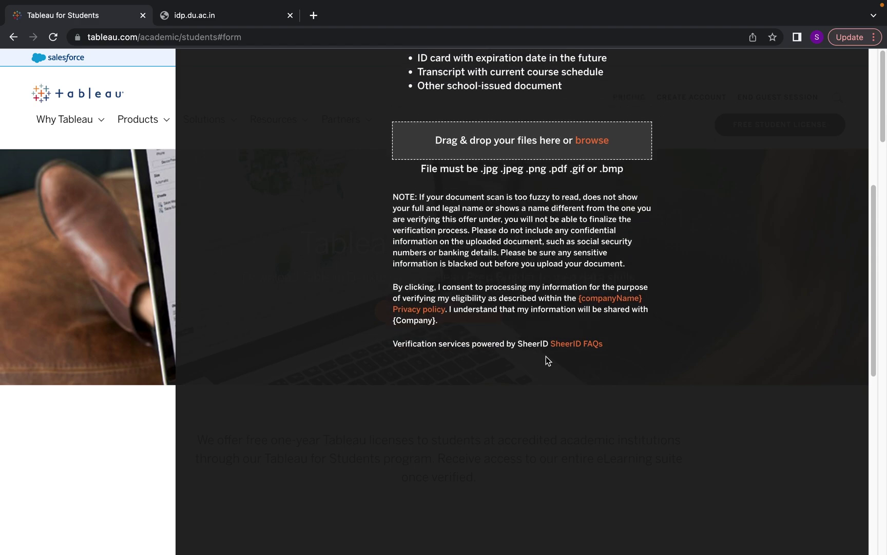
pyautogui.scroll(1, 545, 356)
pyautogui.click(592, 228)
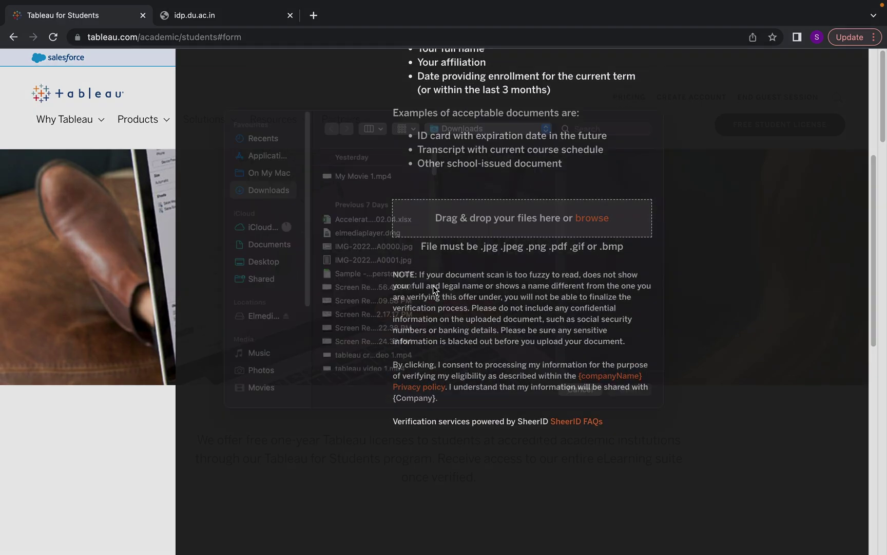
pyautogui.doubleClick(384, 266)
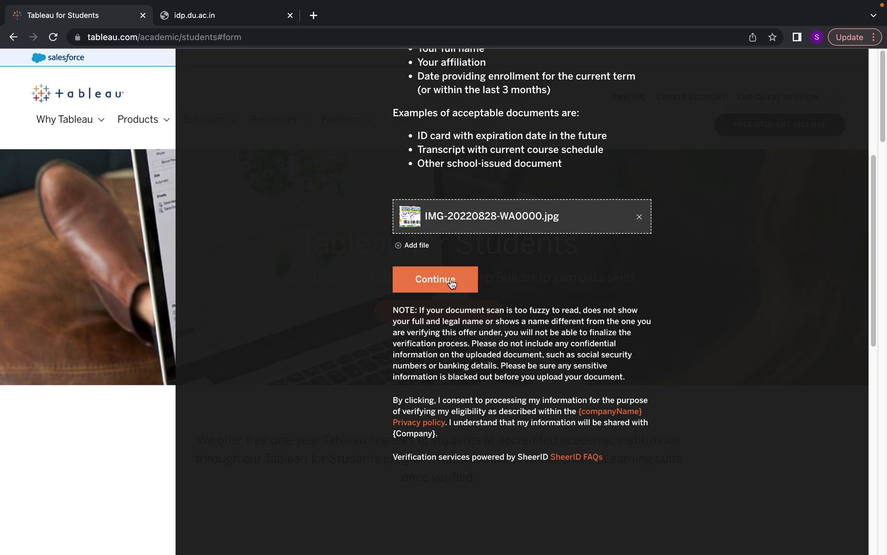
# Step: Continue to send the attached ID for SheerID review
pyautogui.click(451, 283)
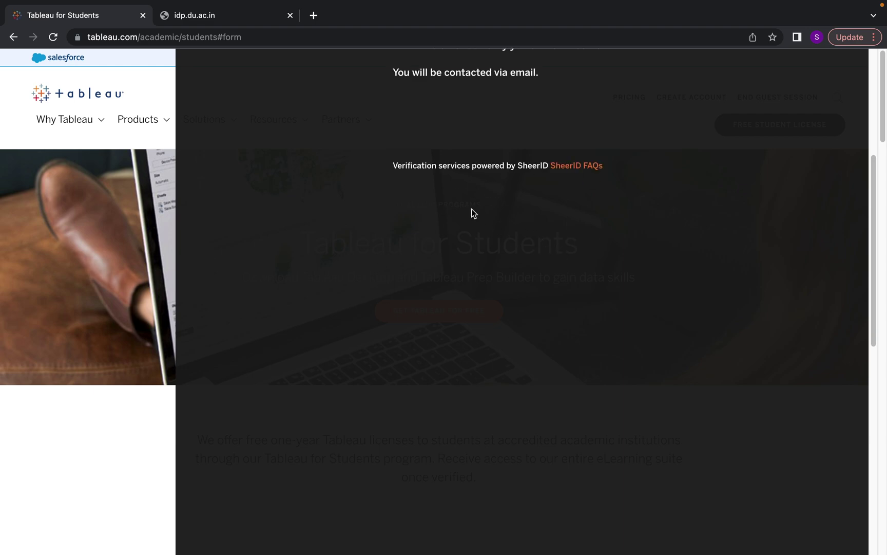
pyautogui.scroll(5, 472, 209)
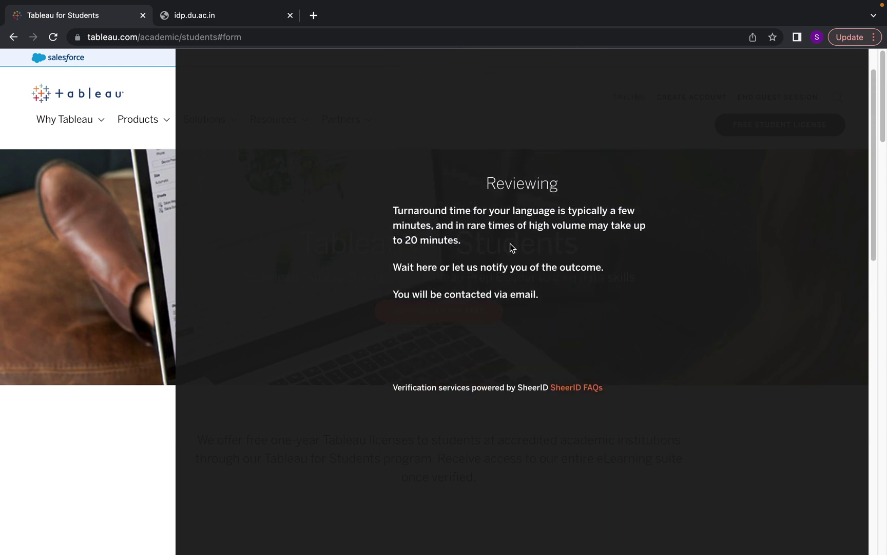